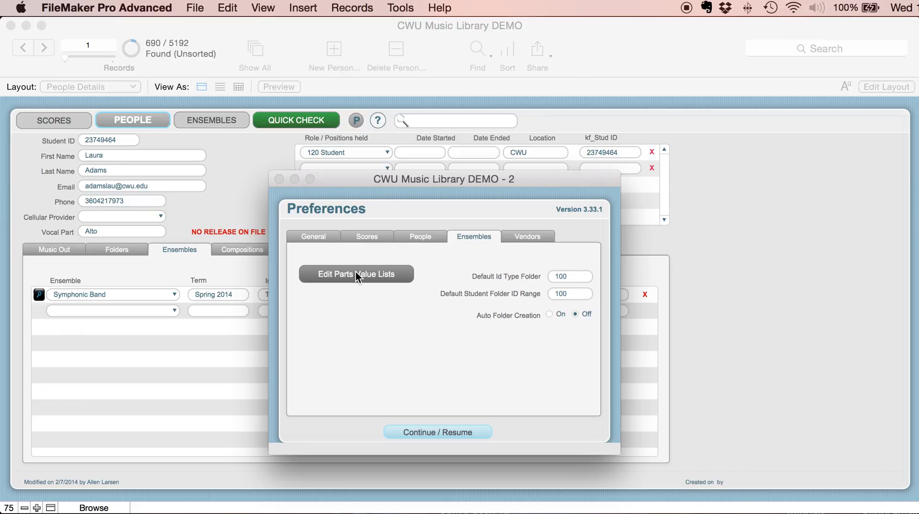
# Step: Look through the parts lists for Chamber Choir, Jazz Band and Men's Choir in the ensemble preferences, and close the preferences
pyautogui.click(348, 274)
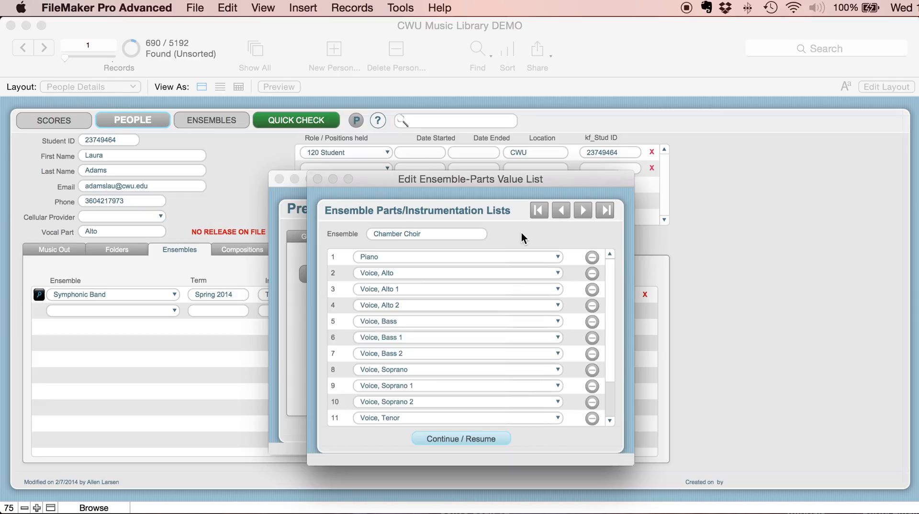
pyautogui.click(581, 213)
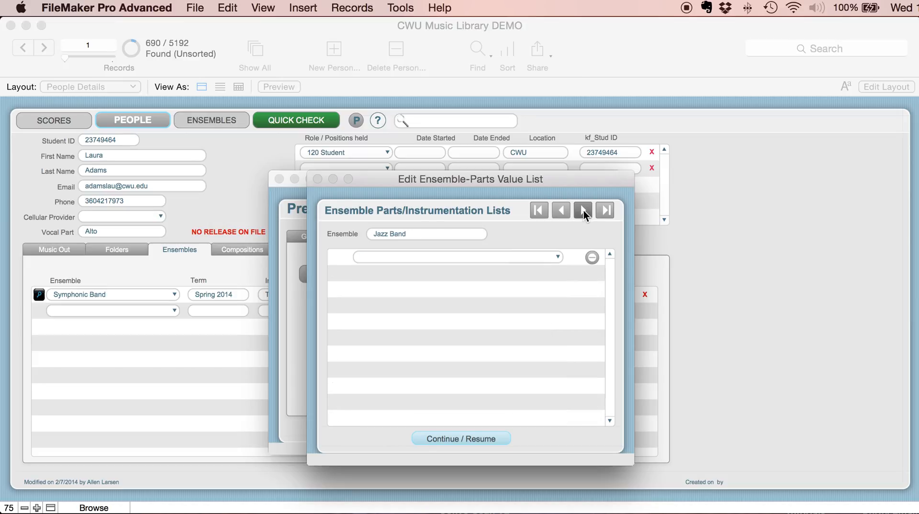
pyautogui.click(583, 210)
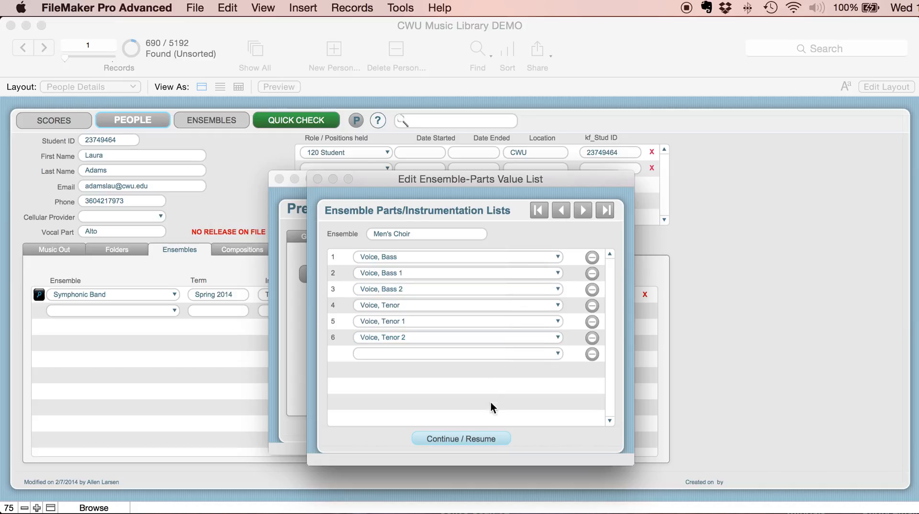
pyautogui.click(488, 438)
pyautogui.click(437, 431)
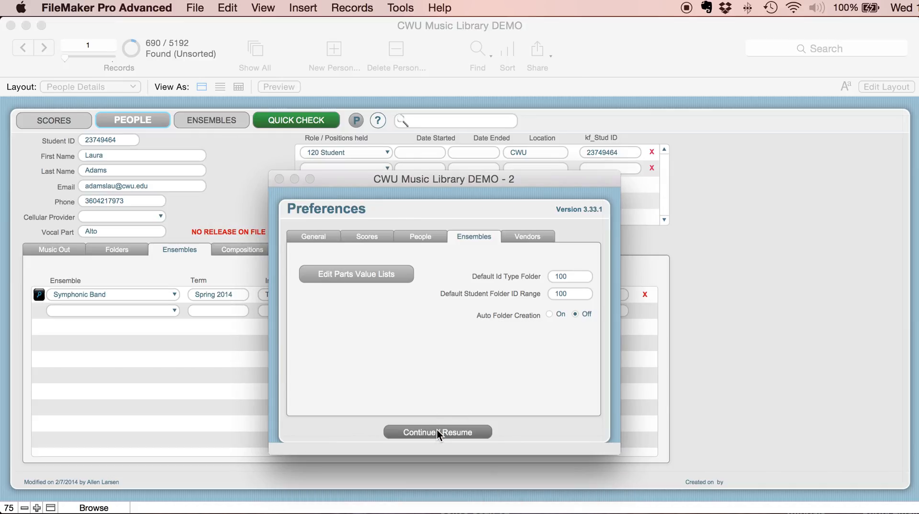
# Step: Switch to the Orchestra ensemble record and view the instrument choices offered for its first member, keeping the assigned part
pyautogui.click(200, 120)
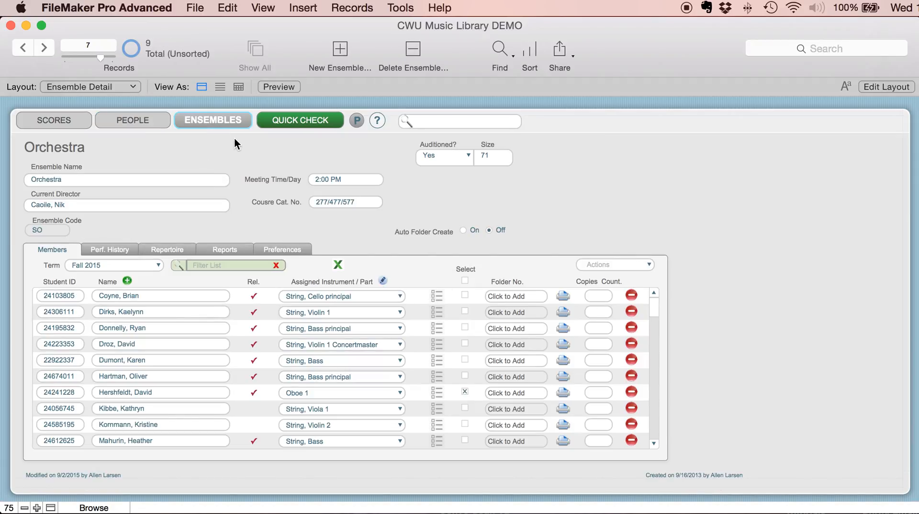
pyautogui.click(397, 297)
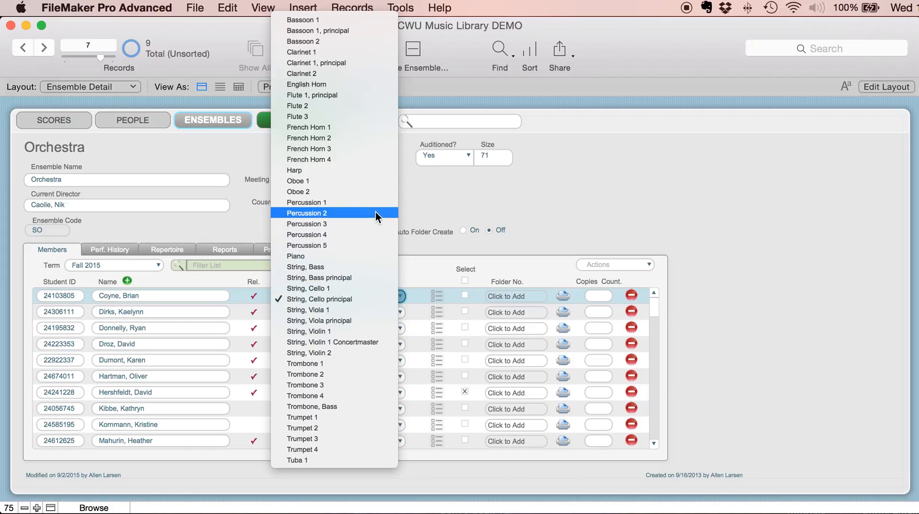
pyautogui.click(455, 211)
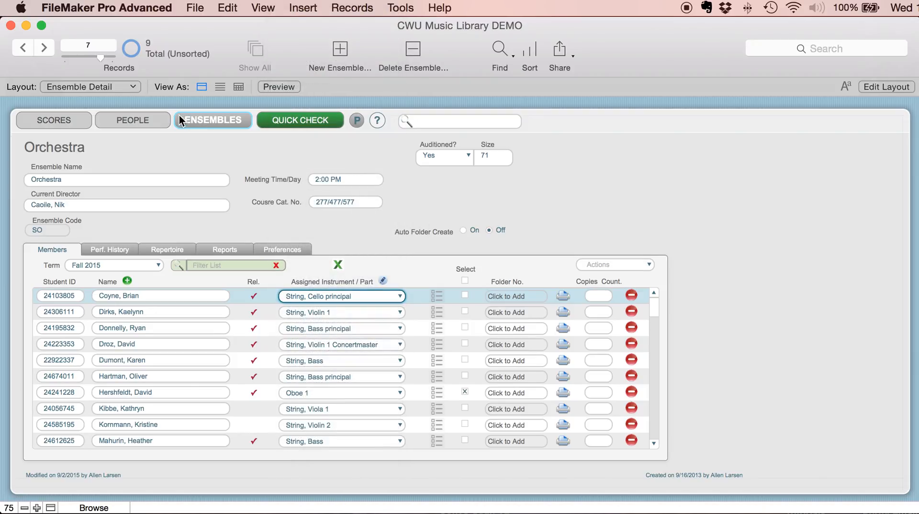
# Step: Go to the Marching/Pep Band record, add Clarinet 1 to that ensemble's parts value list in the preferences, and close the preferences
pyautogui.click(45, 49)
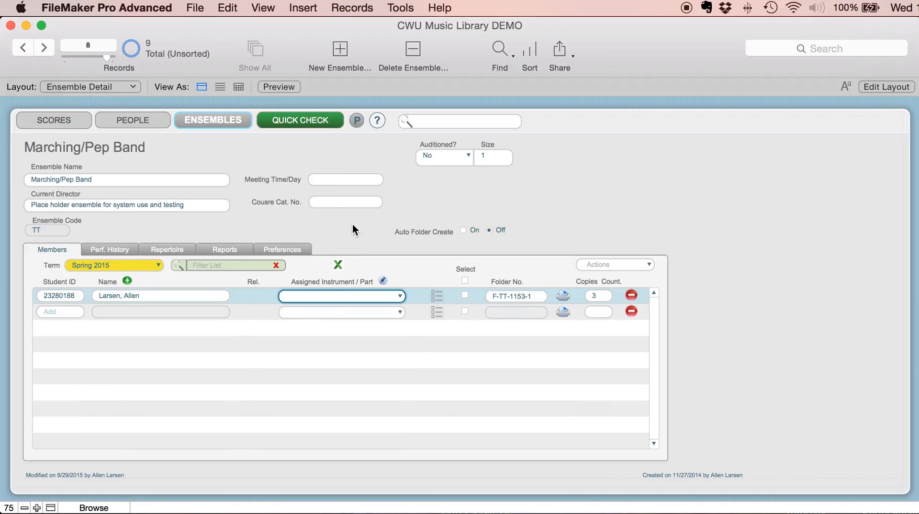
pyautogui.click(360, 119)
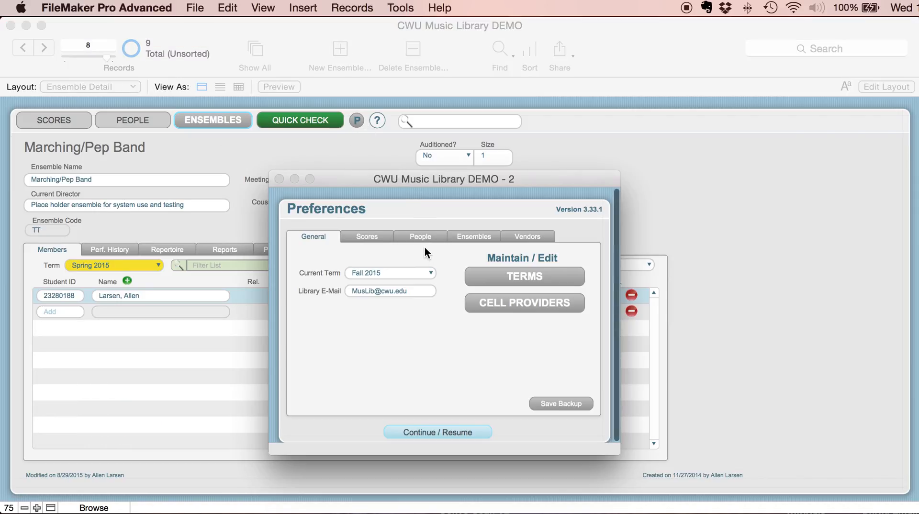
pyautogui.click(492, 233)
pyautogui.click(386, 273)
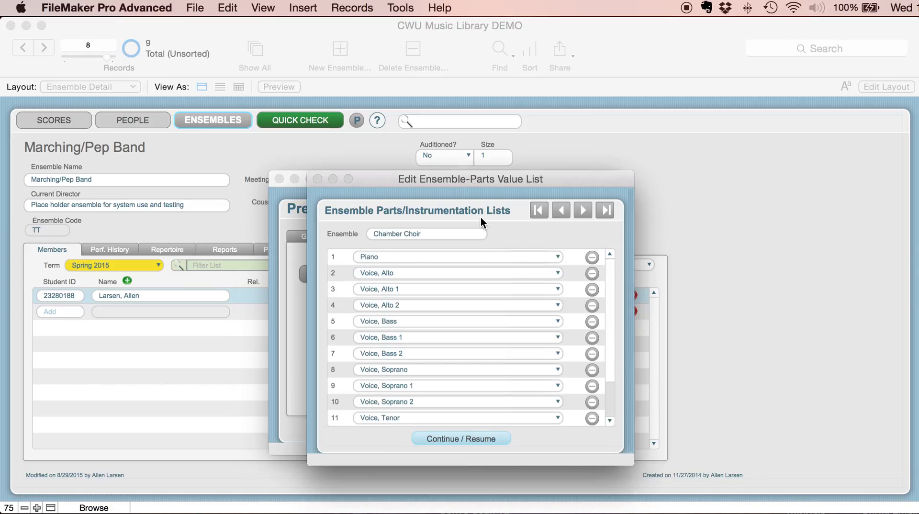
pyautogui.click(587, 208)
pyautogui.click(587, 209)
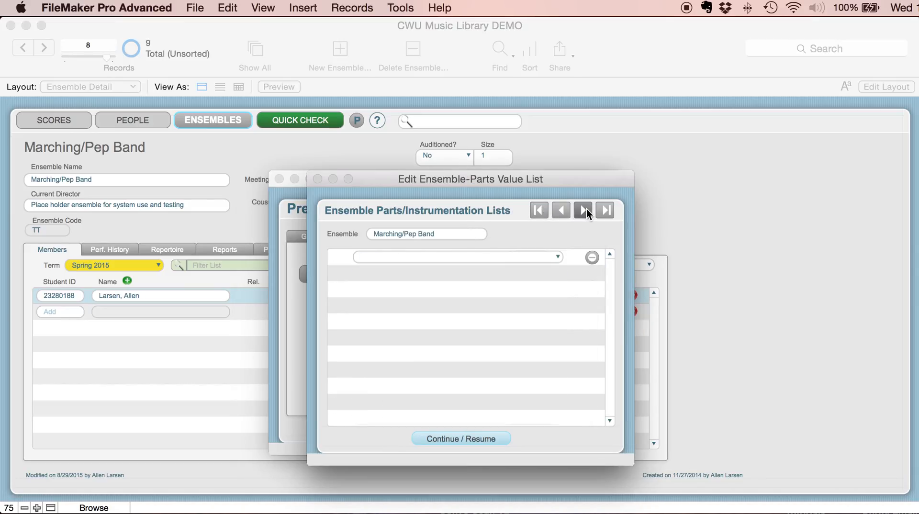
pyautogui.click(550, 257)
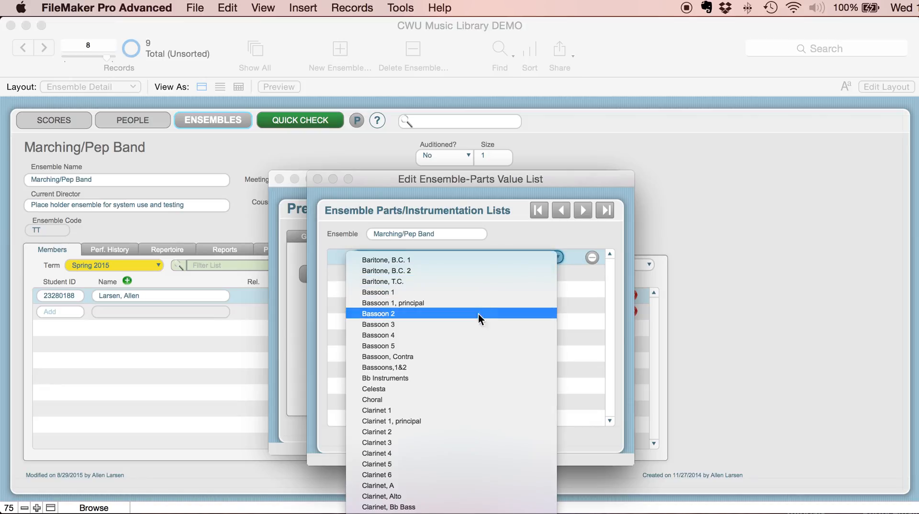
pyautogui.click(397, 410)
pyautogui.click(472, 436)
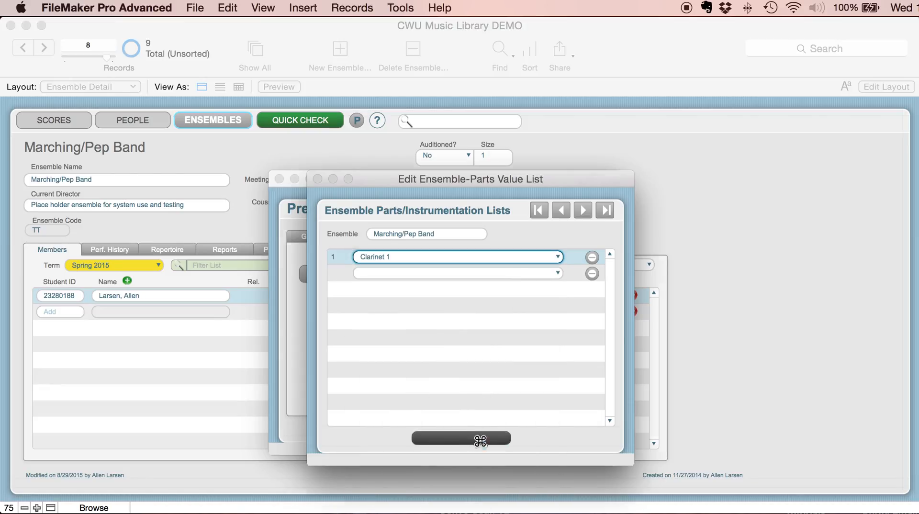
pyautogui.click(468, 433)
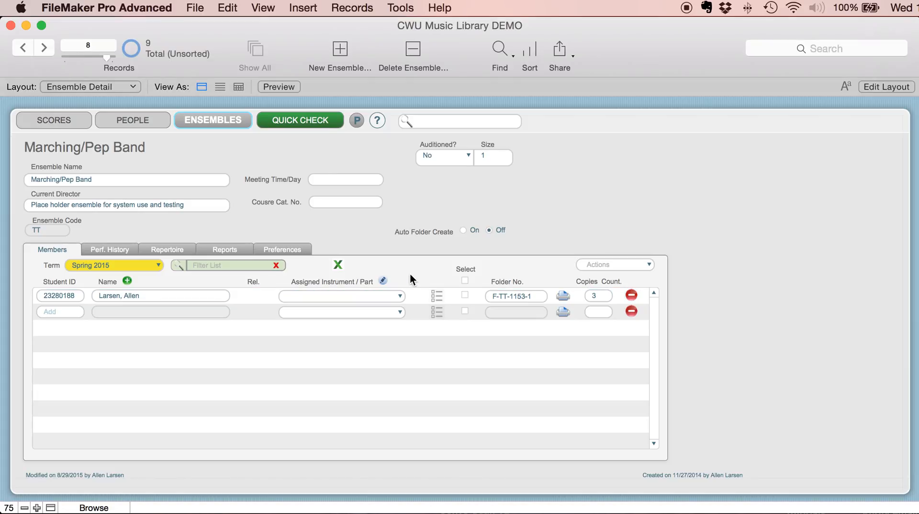
# Step: View the instrument choices offered for the Marching/Pep Band member without assigning a part
pyautogui.click(390, 289)
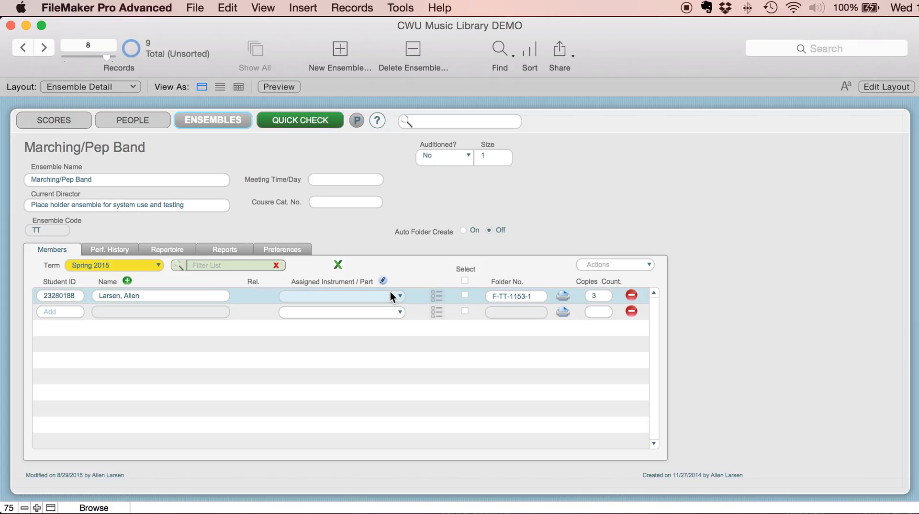
pyautogui.click(406, 269)
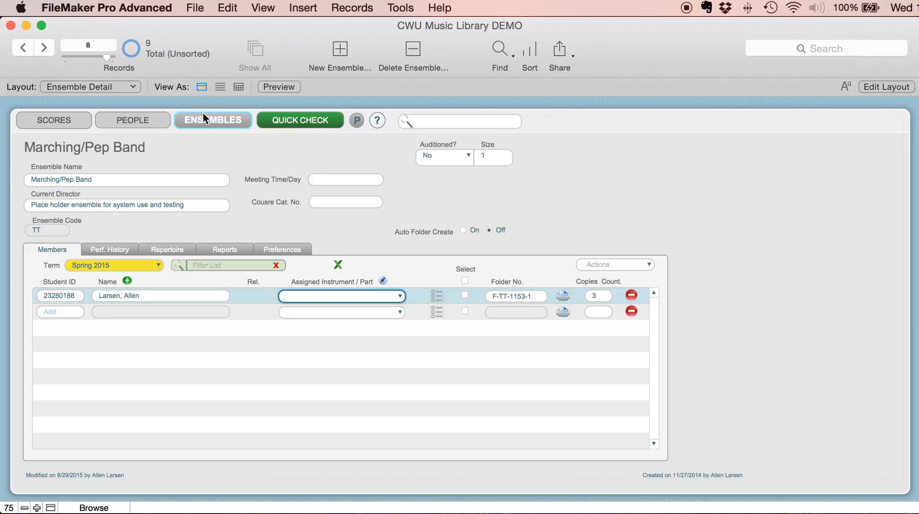
# Step: Go back through the ensemble records to Chamber Choir
pyautogui.click(25, 43)
pyautogui.click(25, 43)
pyautogui.click(25, 43)
pyautogui.click(25, 44)
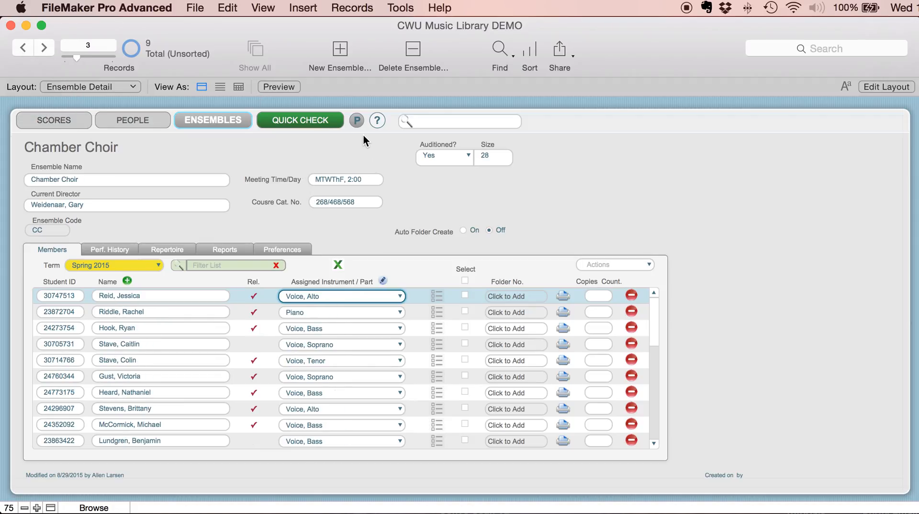
# Step: Examine the full Chamber Choir parts value list in the ensemble preferences, and return to the ensemble record
pyautogui.click(356, 120)
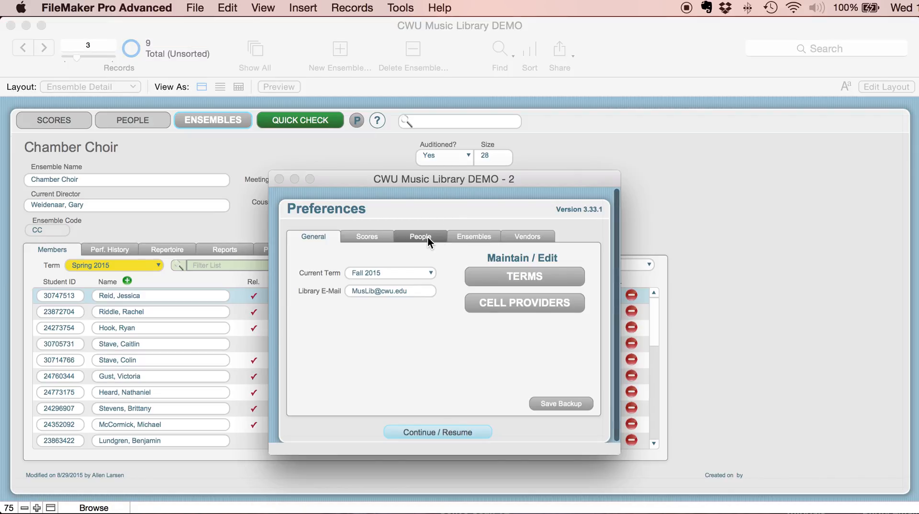
pyautogui.click(468, 236)
pyautogui.click(377, 274)
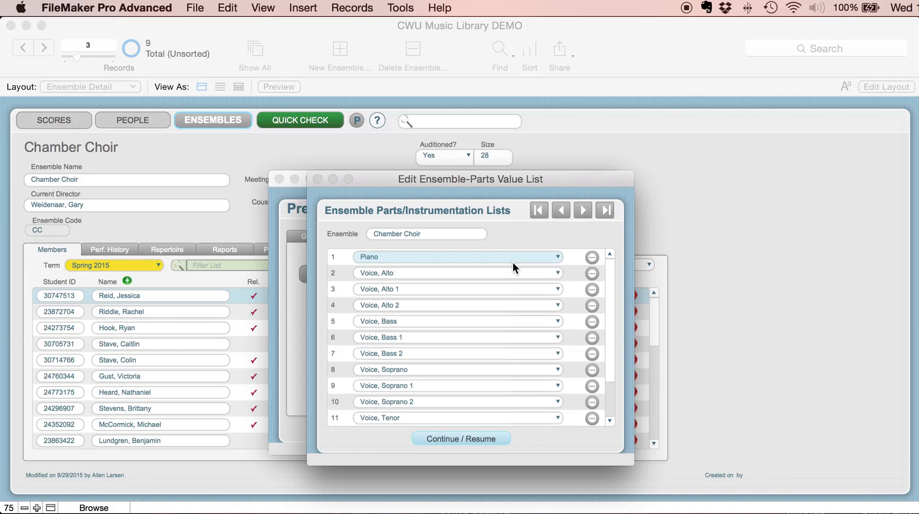
pyautogui.scroll(-3, 513, 263)
pyautogui.scroll(3, 513, 262)
pyautogui.scroll(-3, 513, 262)
pyautogui.scroll(3, 513, 262)
pyautogui.scroll(-3, 512, 263)
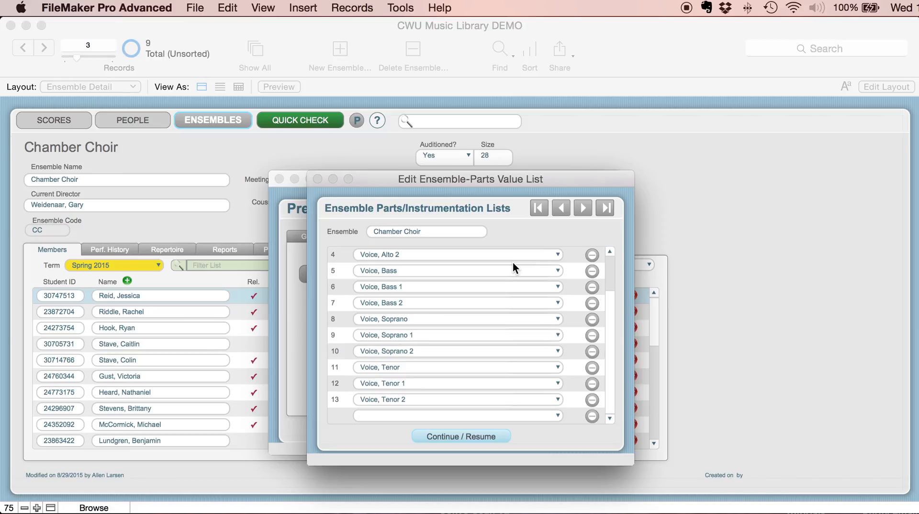
pyautogui.scroll(-1, 498, 291)
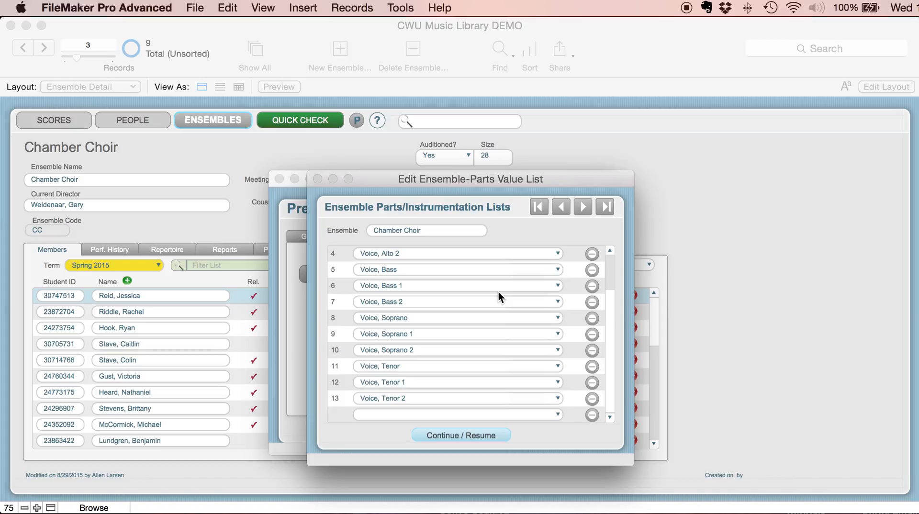
pyautogui.click(493, 436)
pyautogui.click(456, 433)
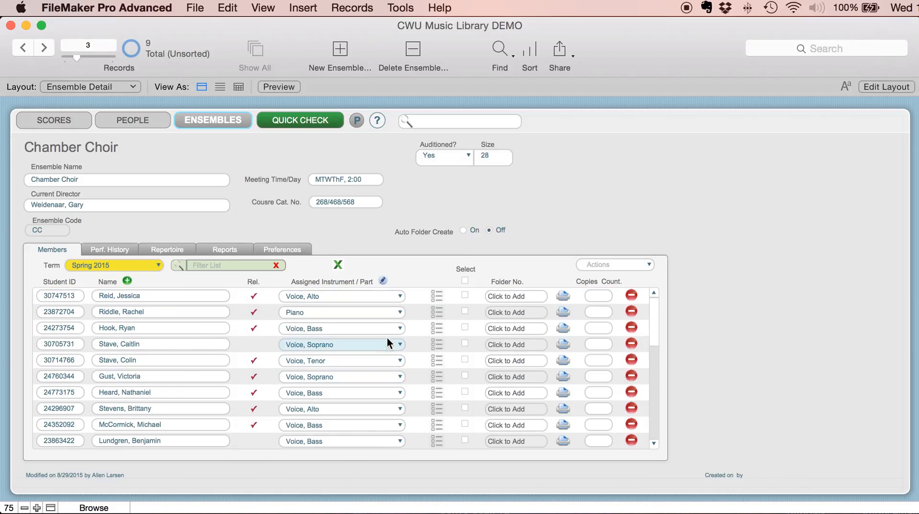
# Step: View the part choices offered for the Chamber Choir member assigned to Piano without changing the assignment
pyautogui.click(377, 312)
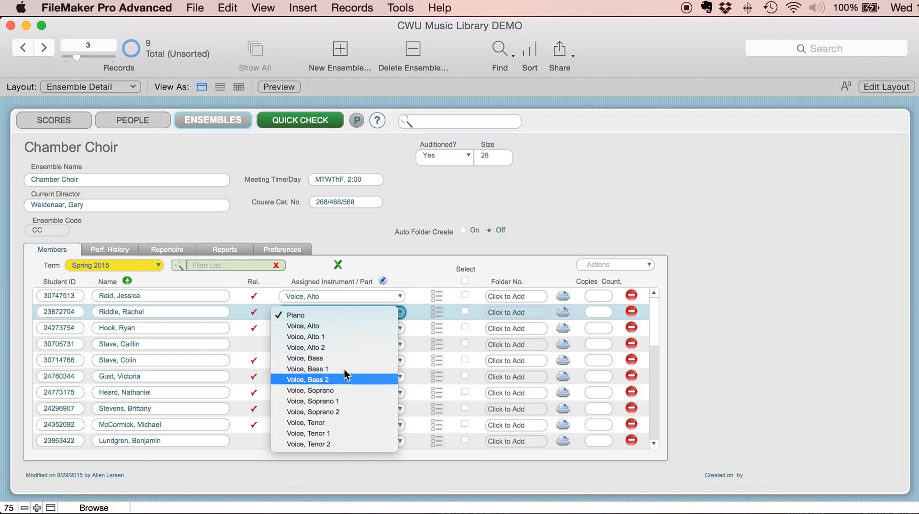
pyautogui.click(378, 239)
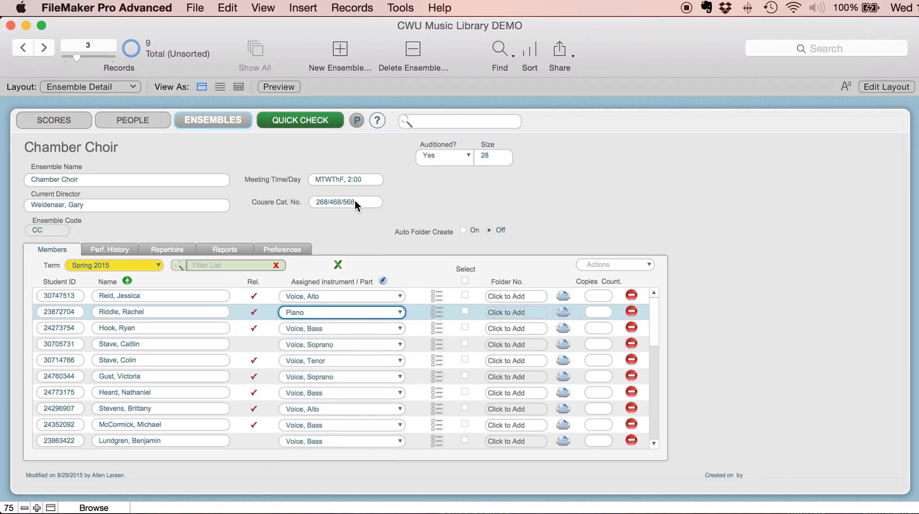
# Step: Review the parts value lists of the ensembles from Chamber Choir through Women's Choir in the preferences, and return to the Chamber Choir record
pyautogui.click(356, 120)
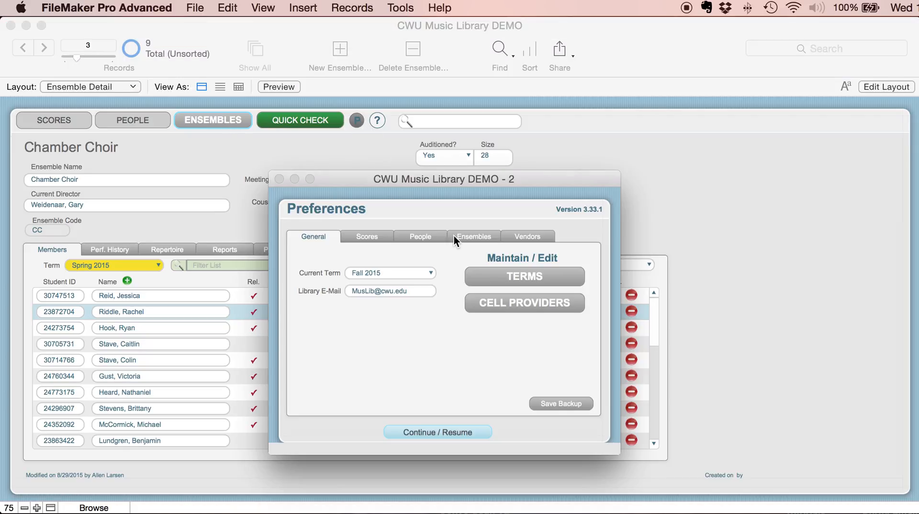
pyautogui.click(451, 242)
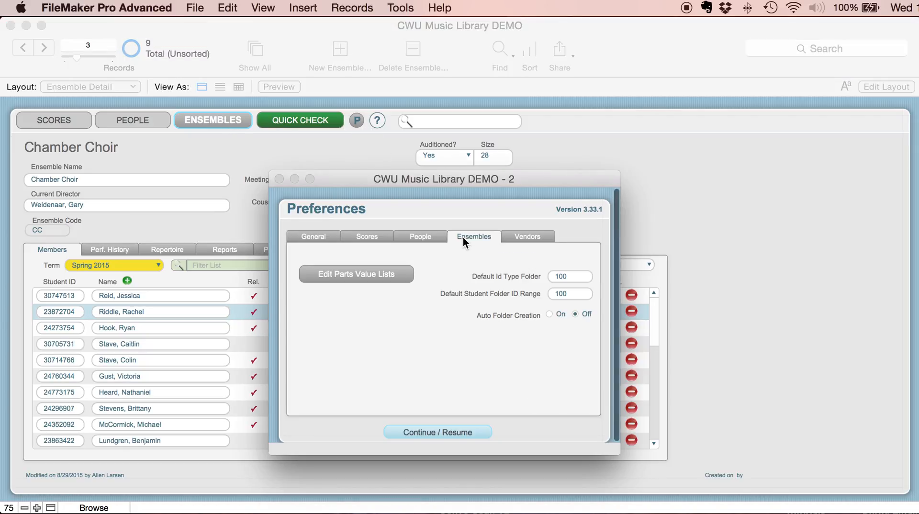
pyautogui.click(376, 277)
pyautogui.scroll(-3, 417, 338)
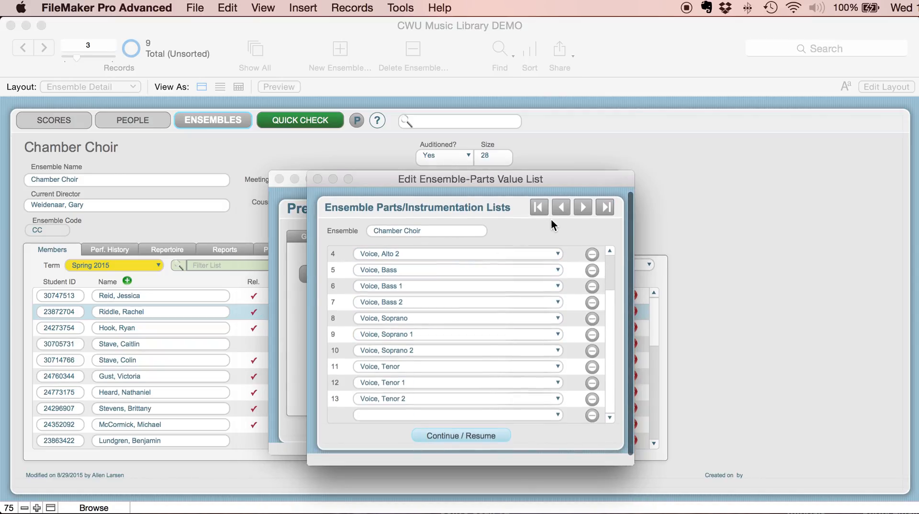
pyautogui.click(577, 207)
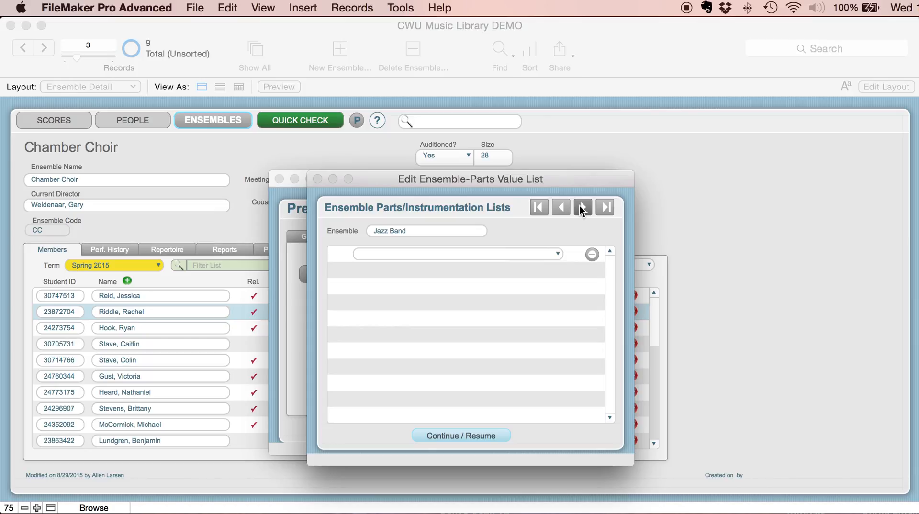
pyautogui.click(582, 207)
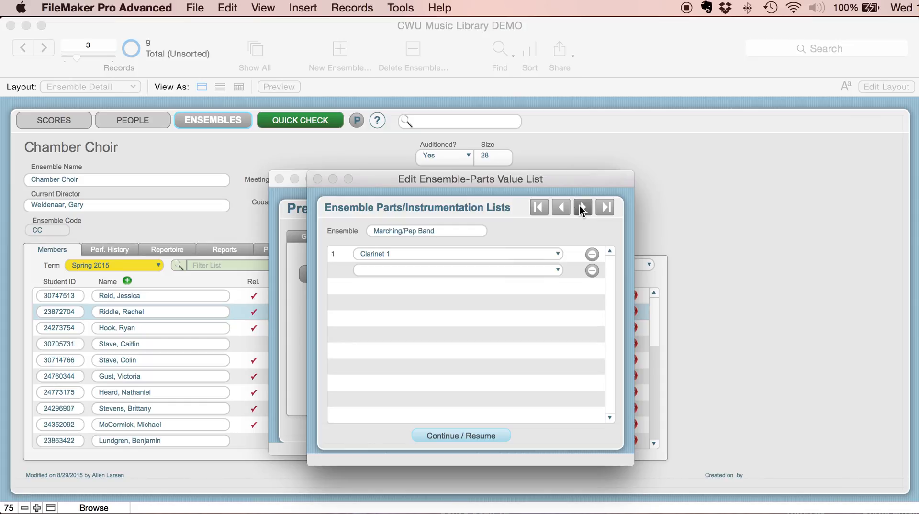
pyautogui.click(582, 207)
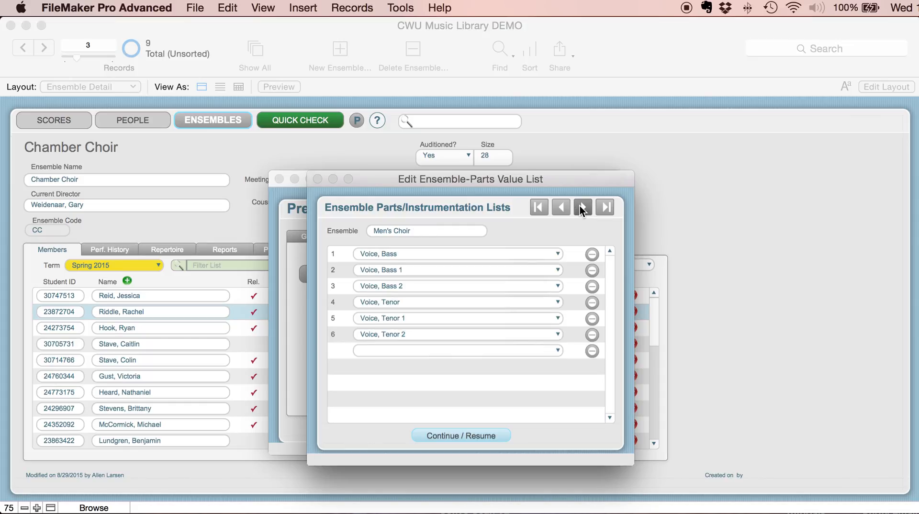
pyautogui.click(579, 206)
pyautogui.click(579, 206)
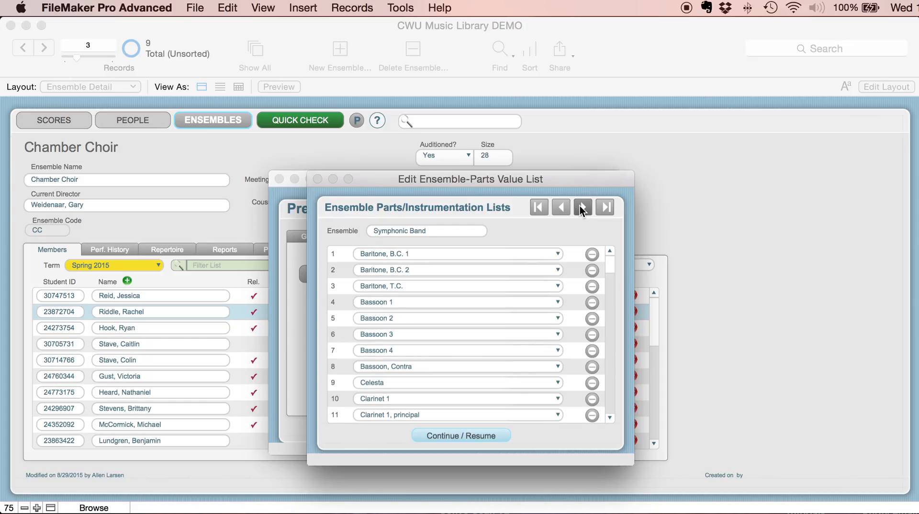
pyautogui.click(579, 206)
pyautogui.click(579, 205)
pyautogui.click(579, 206)
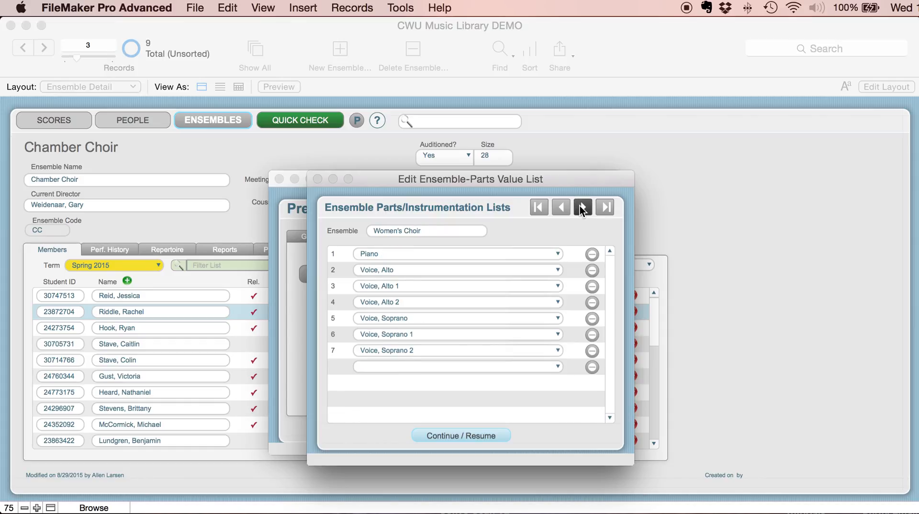
pyautogui.click(475, 432)
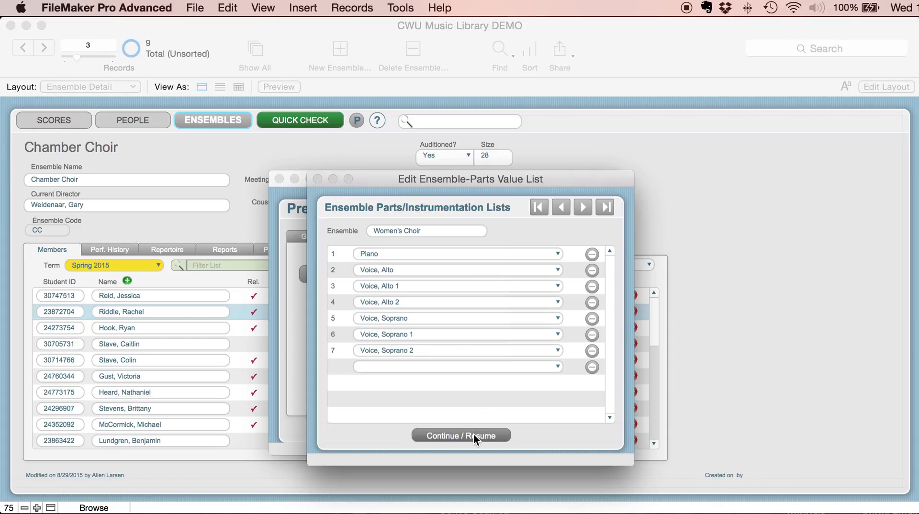
pyautogui.click(473, 433)
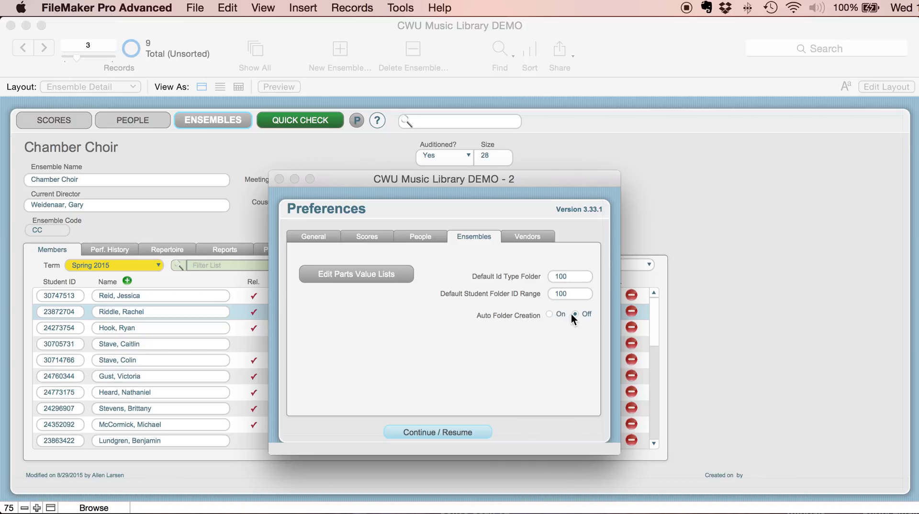
pyautogui.click(455, 431)
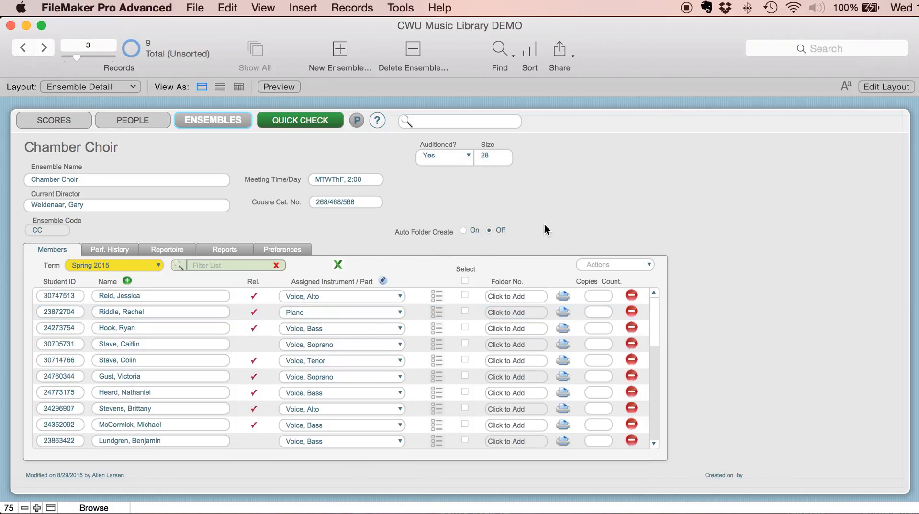
# Step: Check the Auto Folder Creation and default folder ID settings in the ensemble preferences, and return to the Chamber Choir record
pyautogui.click(357, 121)
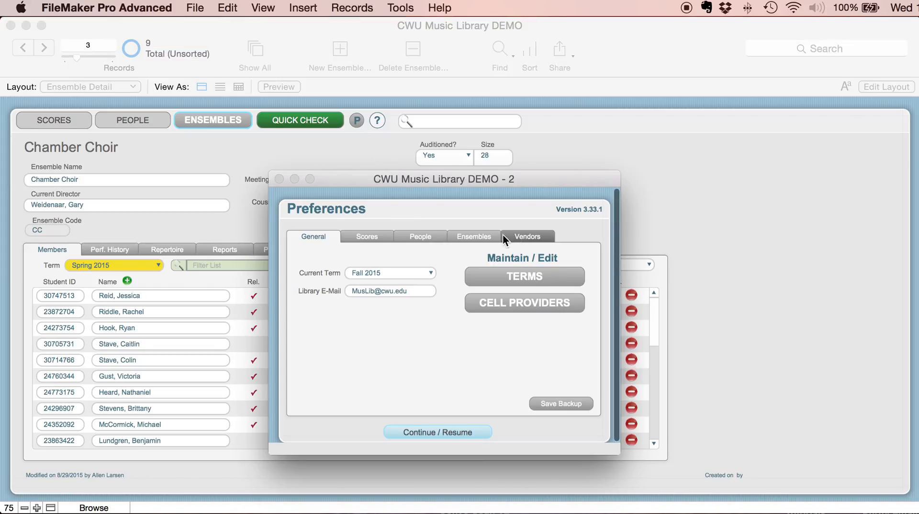
pyautogui.click(476, 238)
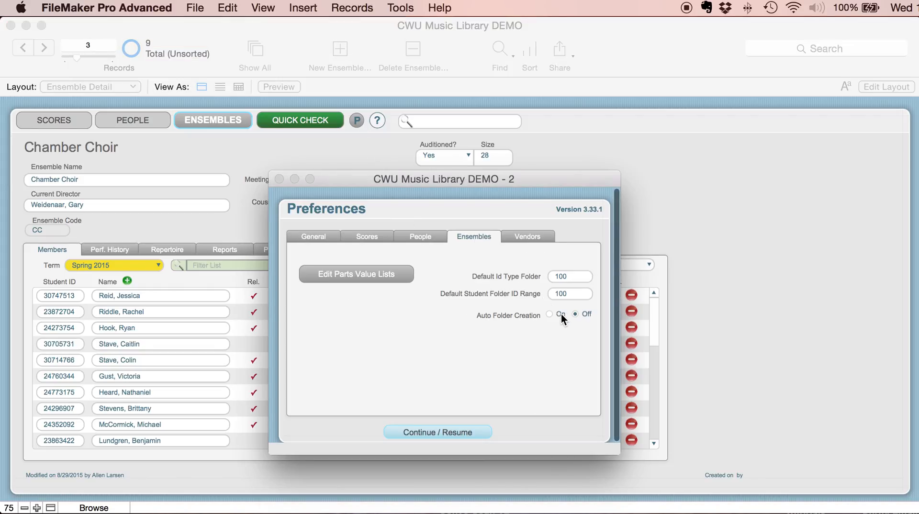
pyautogui.click(458, 433)
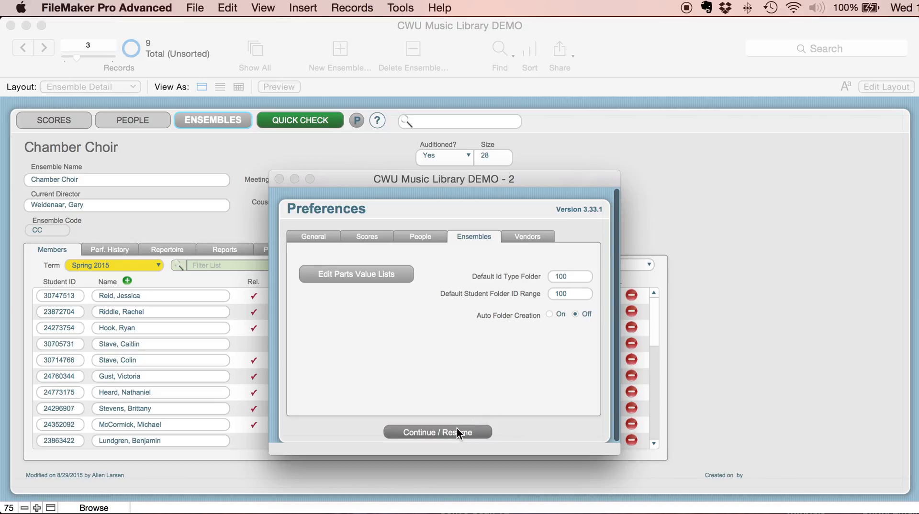
pyautogui.click(456, 431)
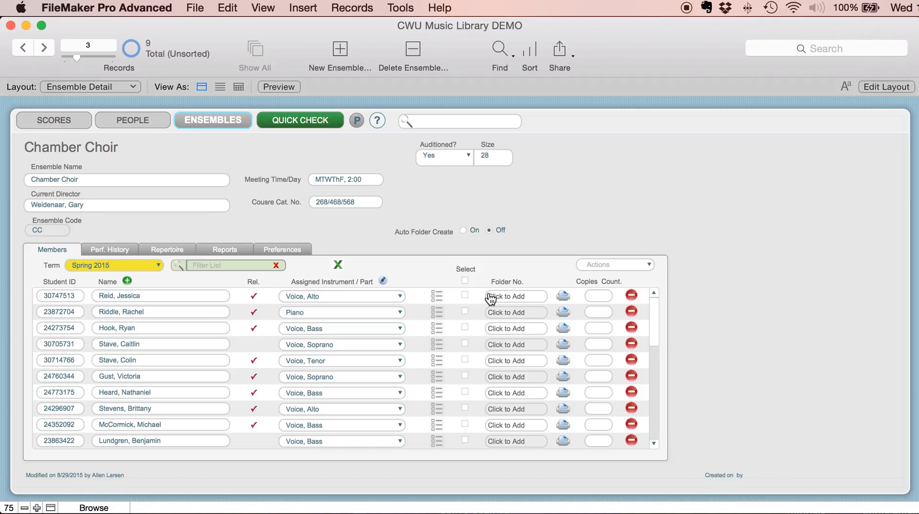
# Step: View the actions available for the Chamber Choir roster without running one, and leave the action field
pyautogui.click(601, 265)
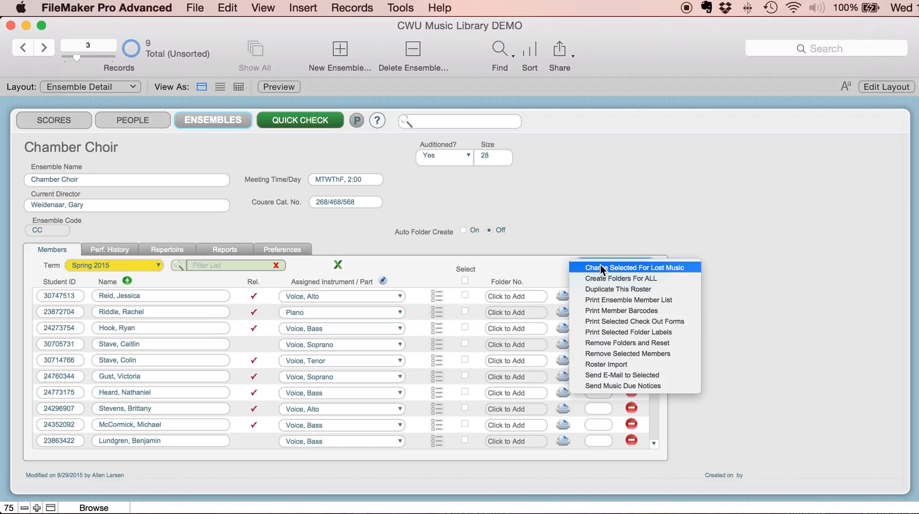
pyautogui.click(571, 234)
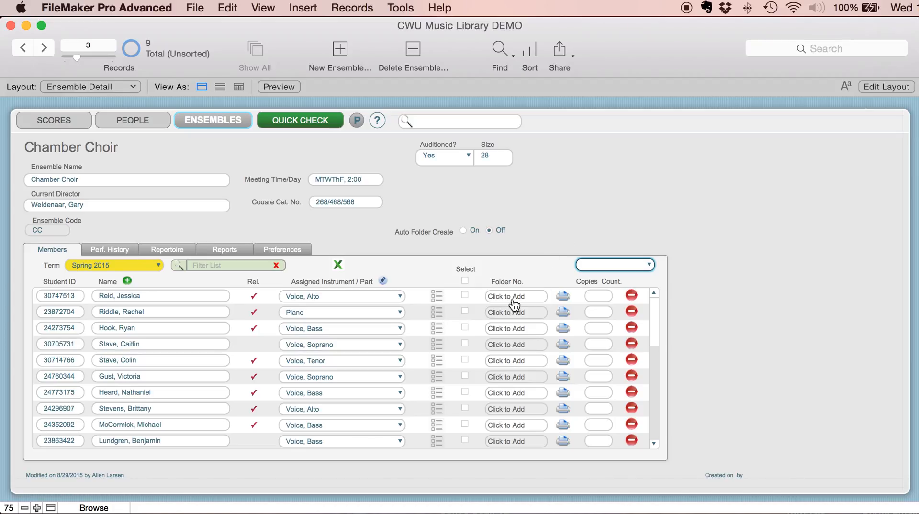
pyautogui.click(464, 231)
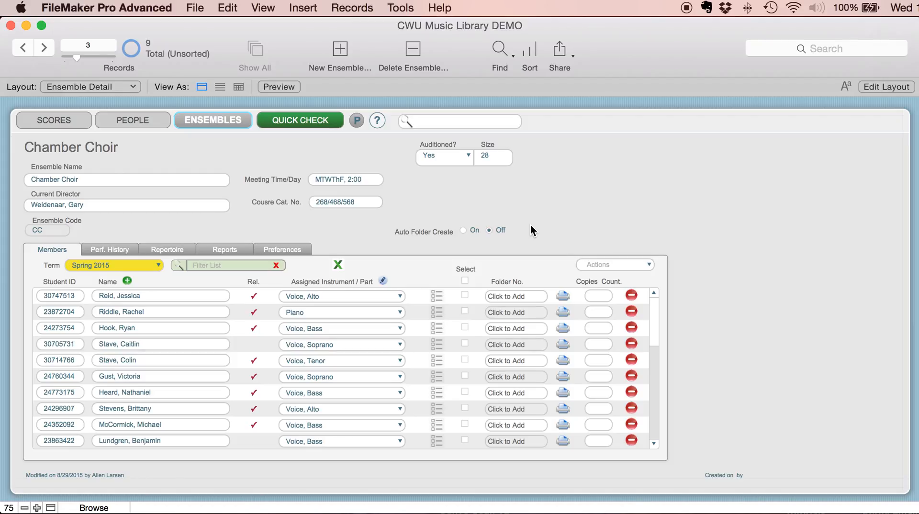
# Step: Look once more at the global Auto Folder Creation option for ensembles in the preferences, and return to the ensemble record
pyautogui.click(357, 120)
pyautogui.click(473, 237)
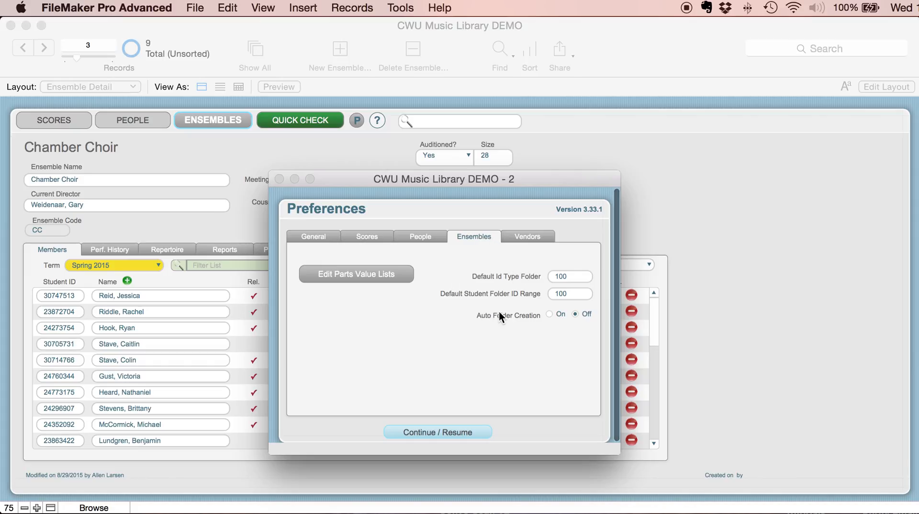
pyautogui.click(467, 431)
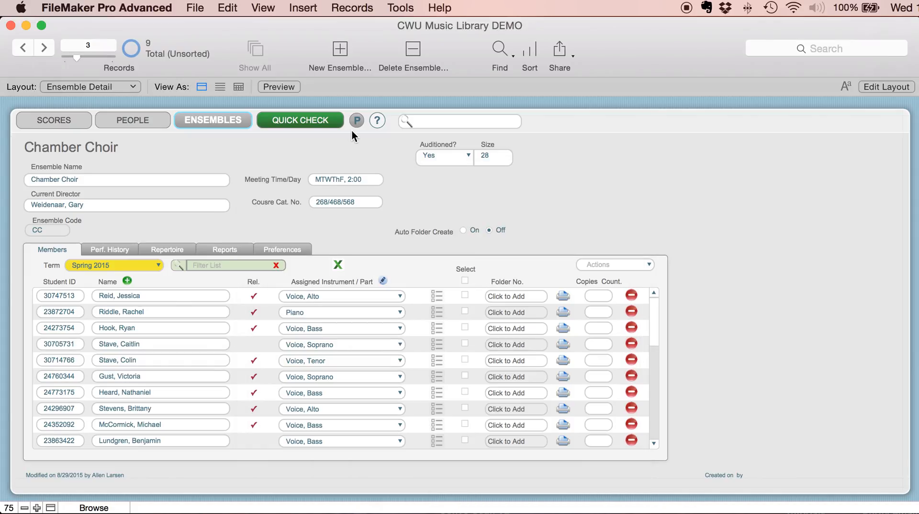